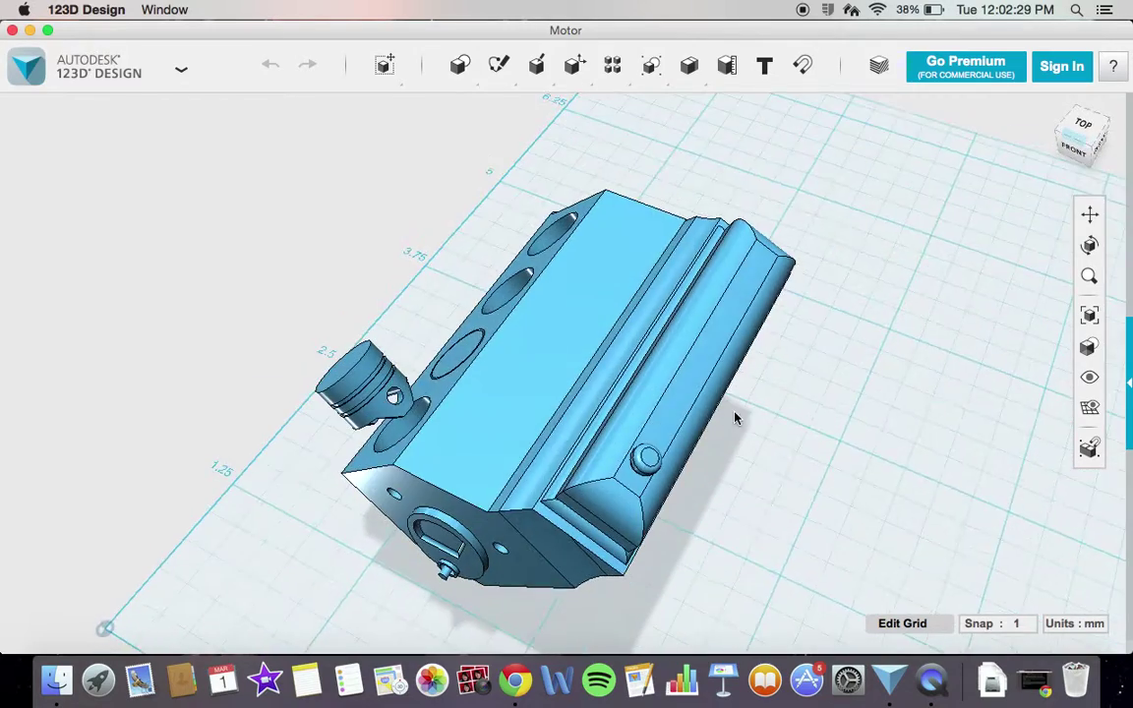
Orbit around the engine block from above, rear and front, ending on its left side facing the four bores.
right_drag(484, 409, 793, 397)
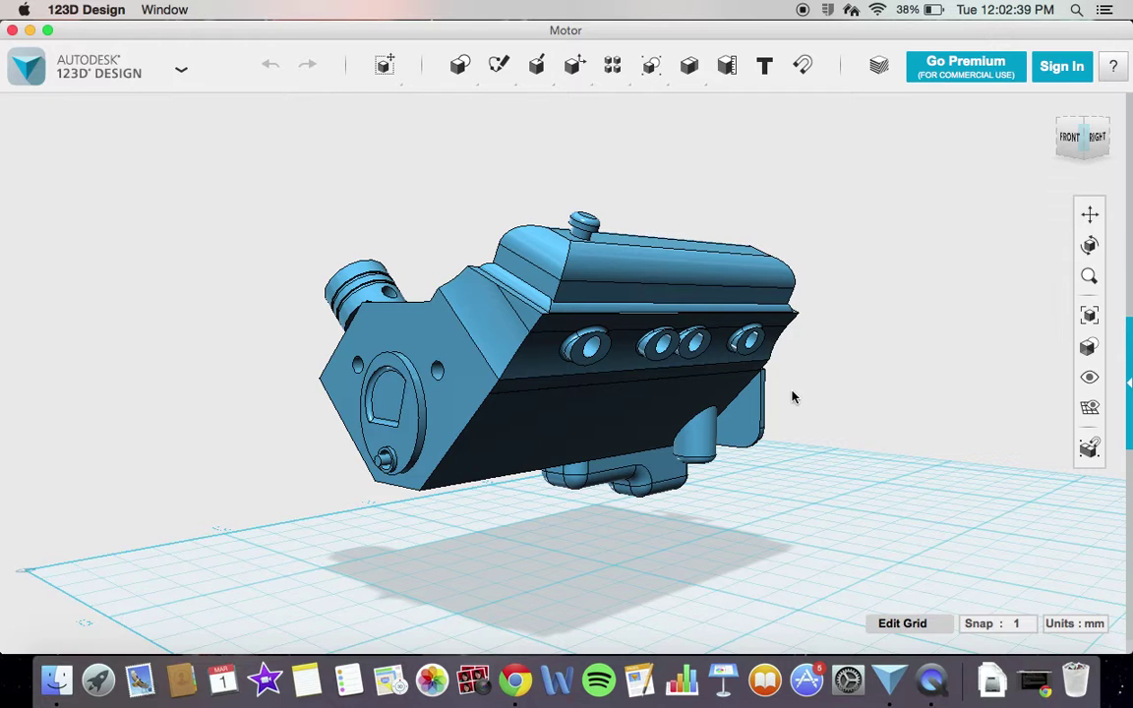
right_drag(794, 396, 471, 288)
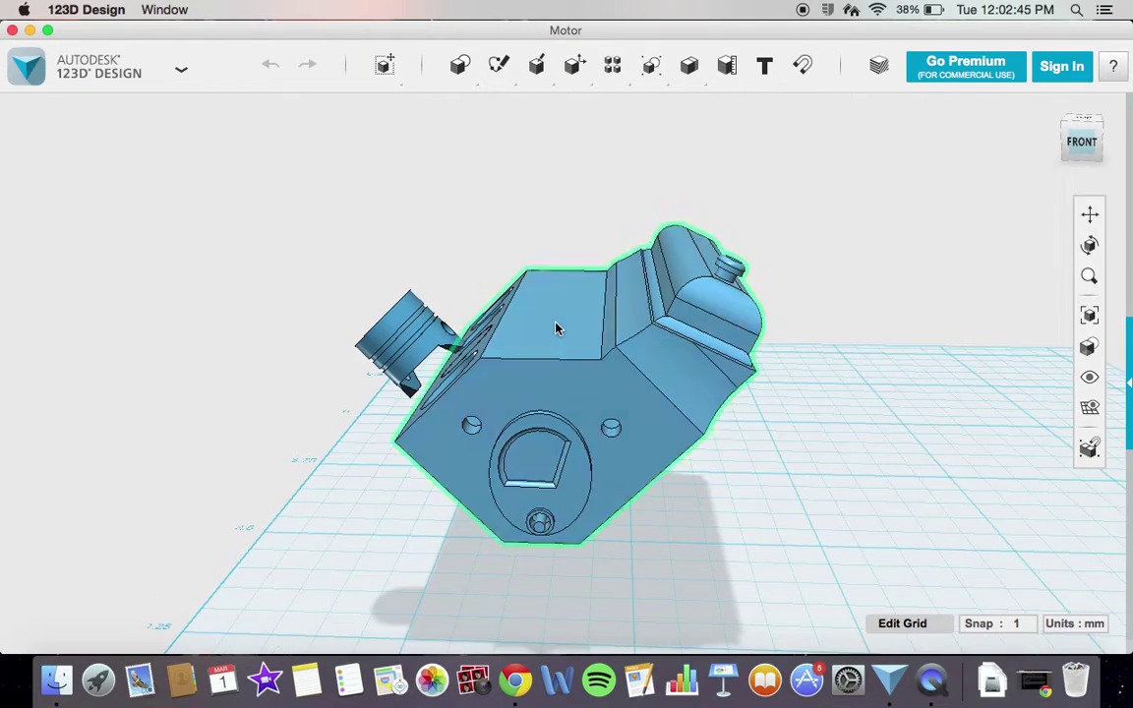
right_drag(559, 347, 718, 389)
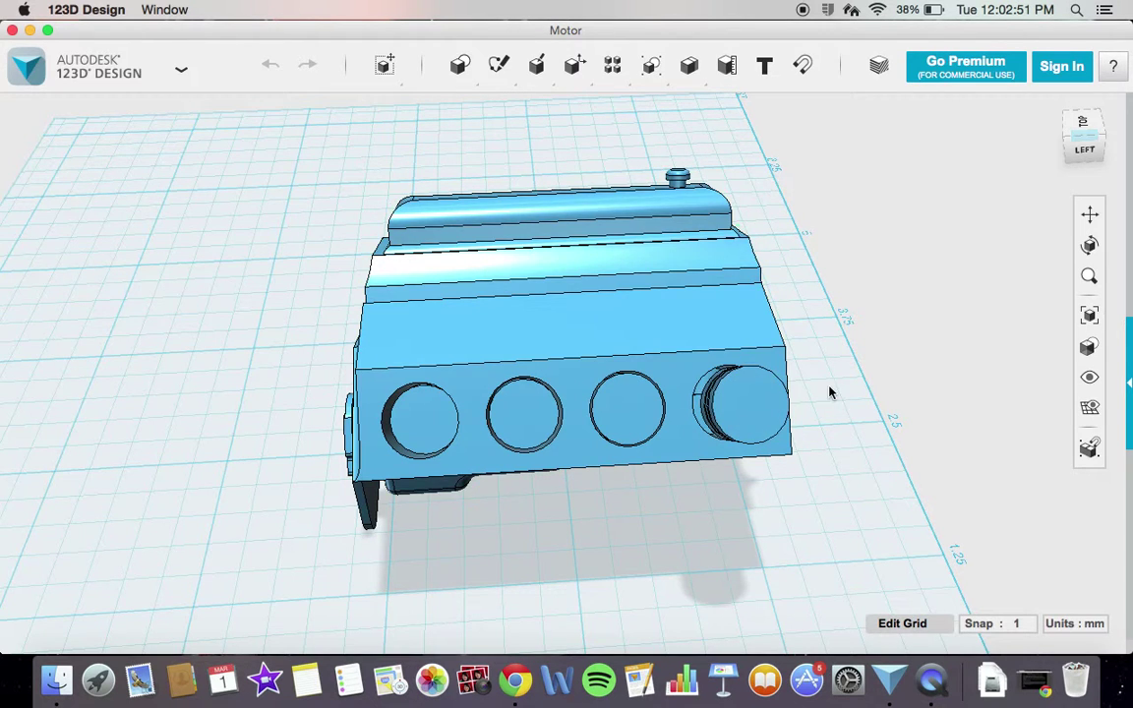
right_drag(829, 390, 831, 354)
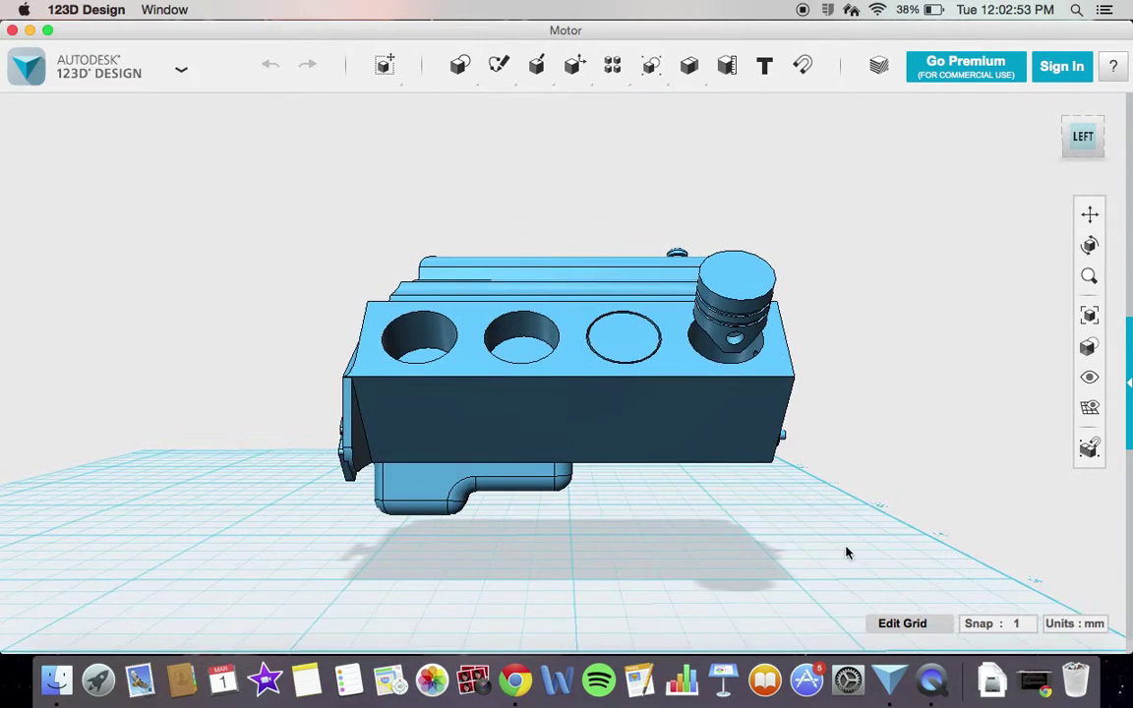
right_drag(626, 521, 524, 531)
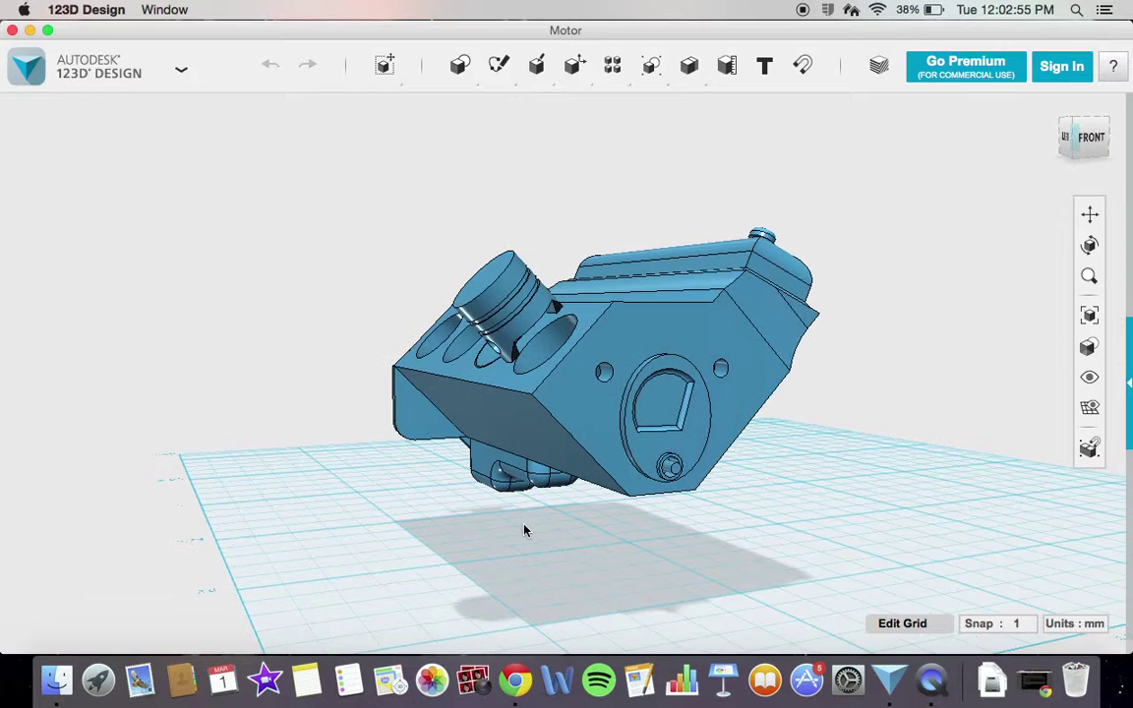
right_drag(816, 543, 779, 514)
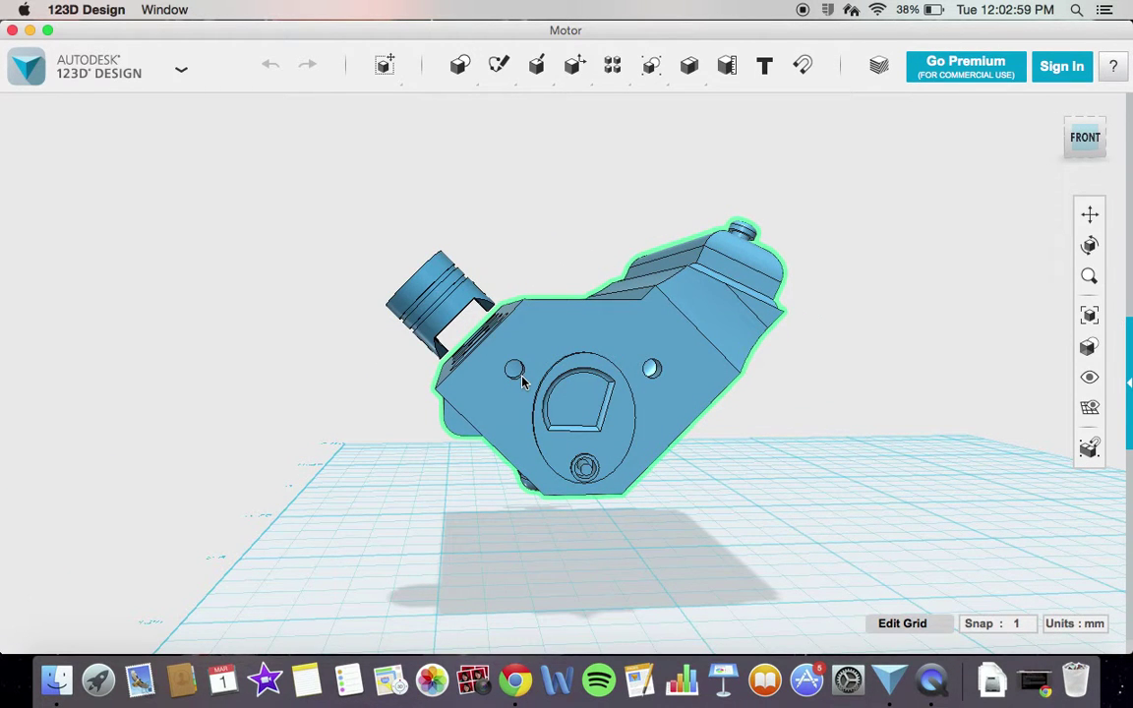
right_drag(634, 499, 462, 552)
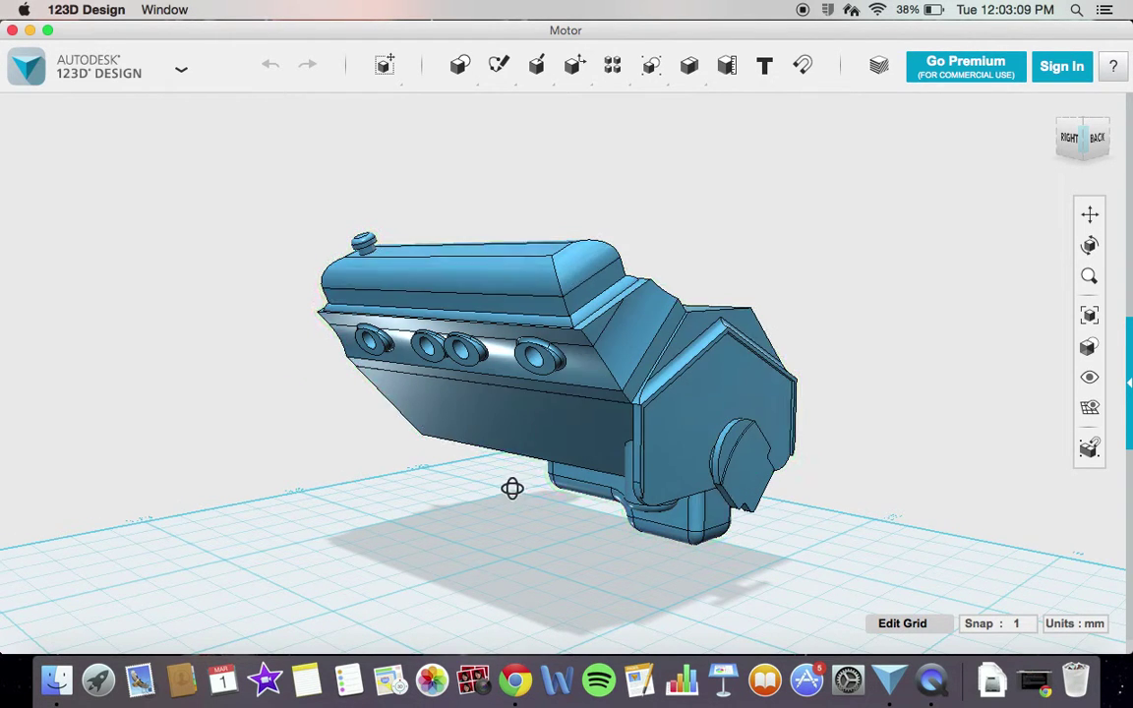
right_drag(513, 489, 747, 330)
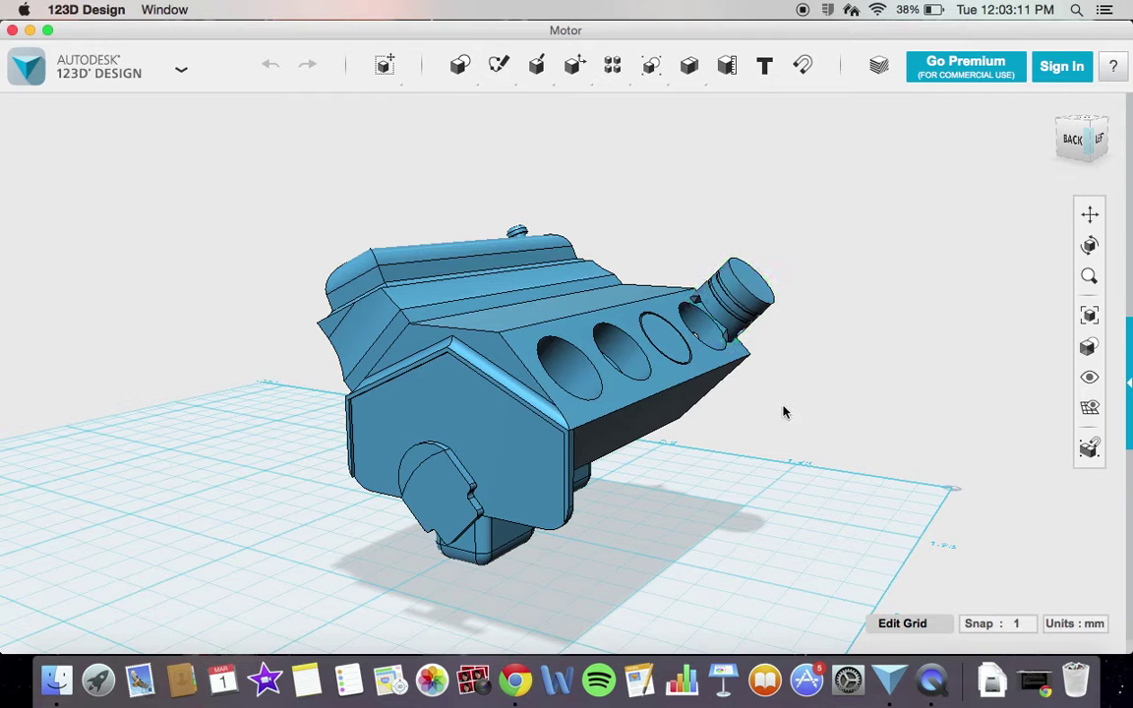
right_drag(784, 413, 727, 471)
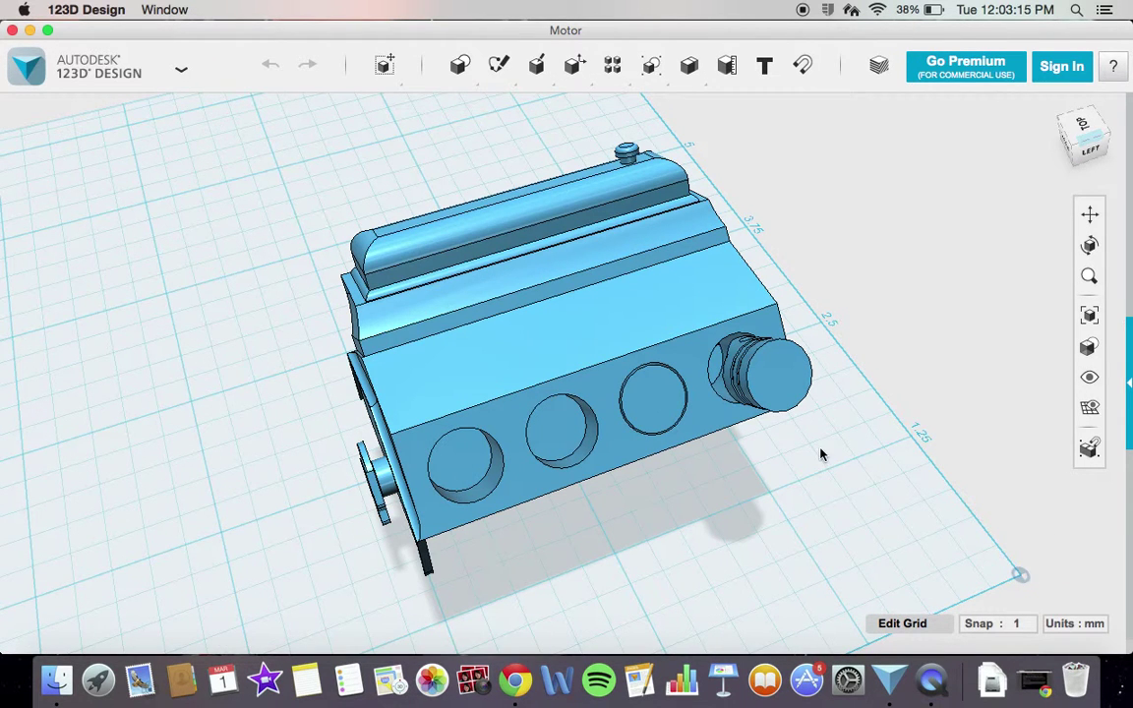
mouse_move(819, 455)
right_down()
mouse_move(776, 412)
mouse_move(794, 381)
mouse_move(823, 459)
right_up()
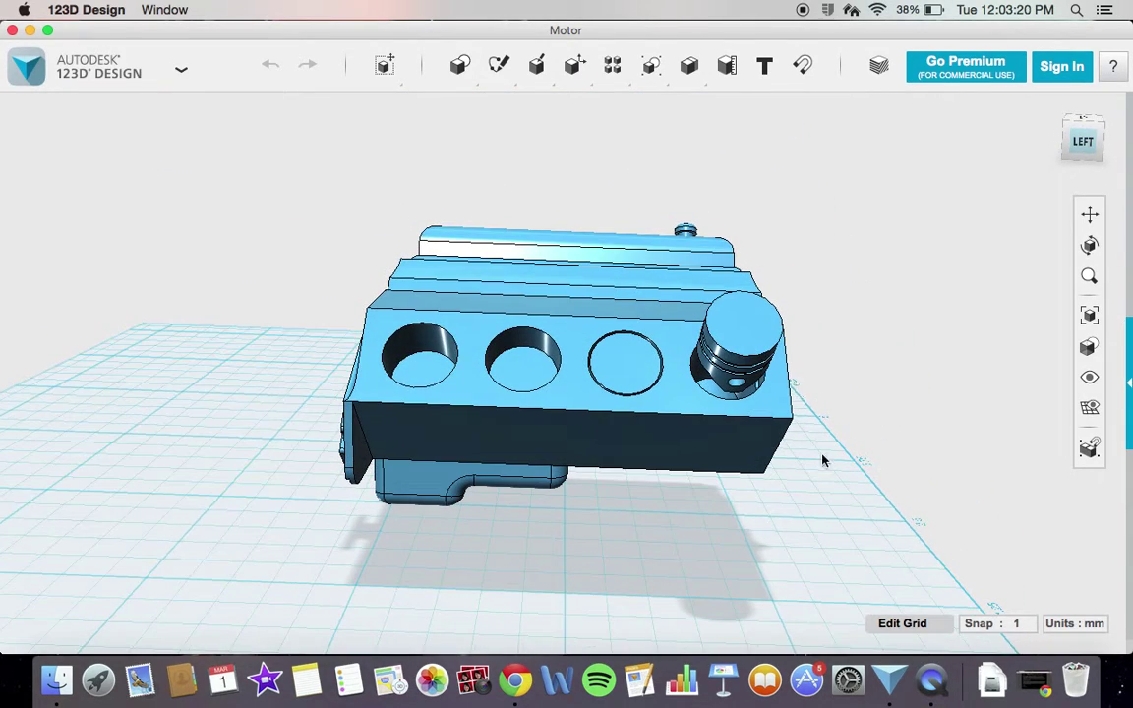
Step the view cube through left-front, front, right and back views, then bring up the main file menu.
click(1103, 145)
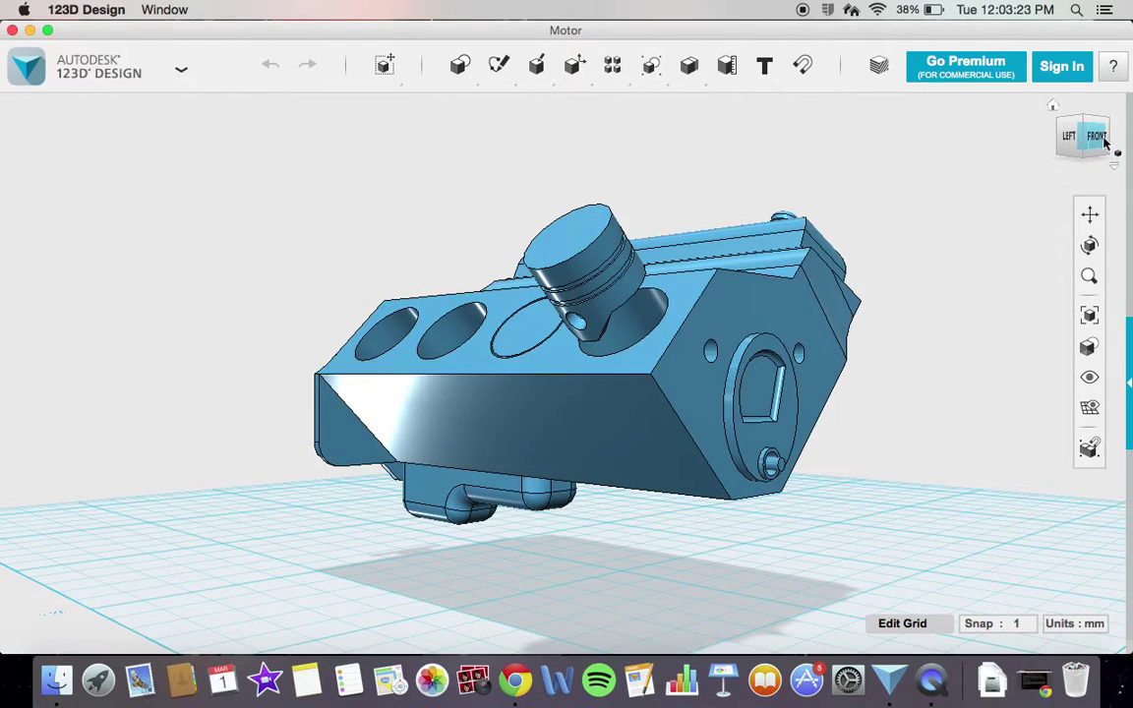
click(1104, 142)
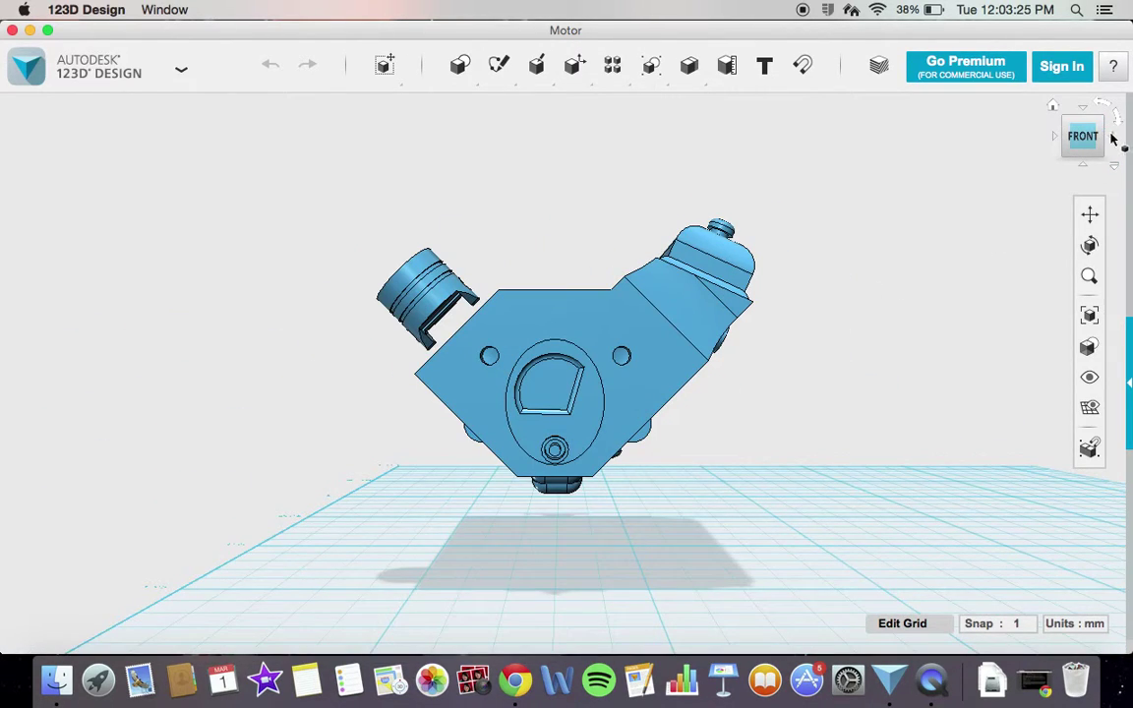
click(1116, 140)
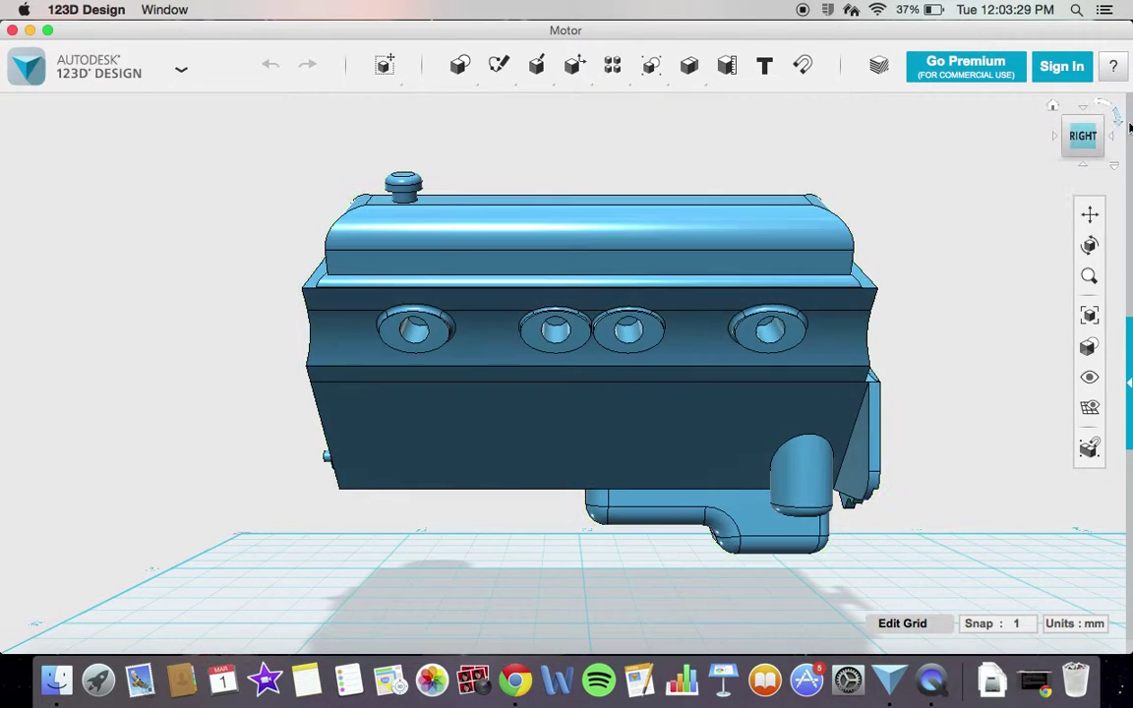
click(1116, 141)
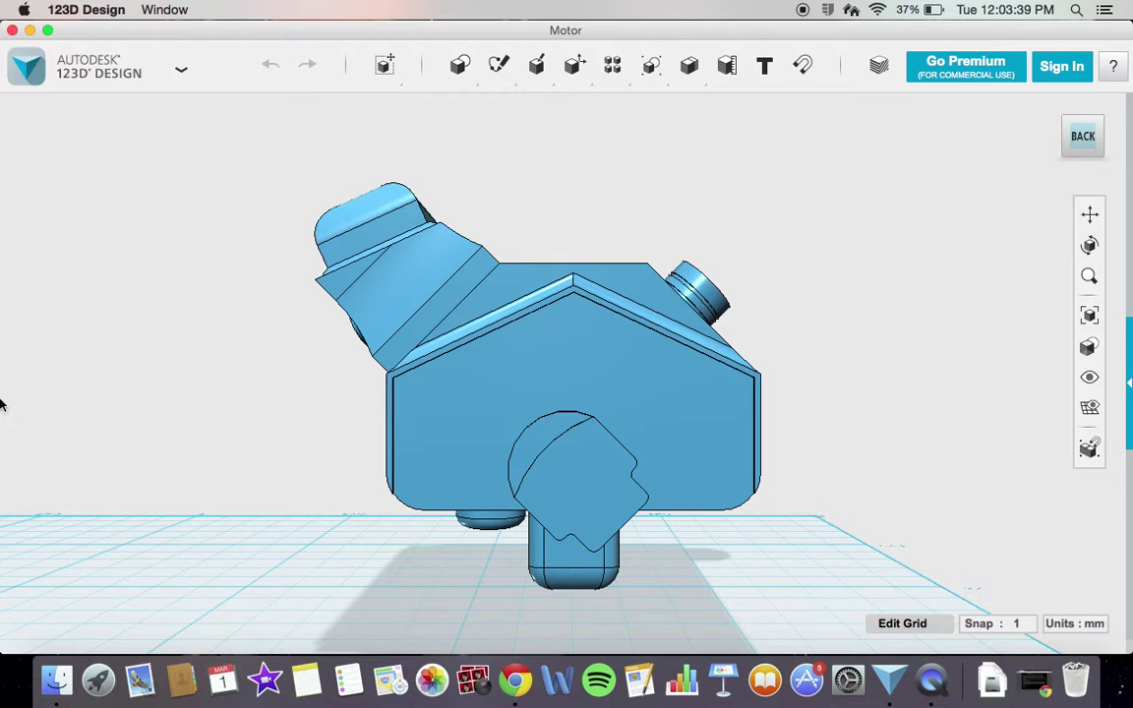
click(44, 73)
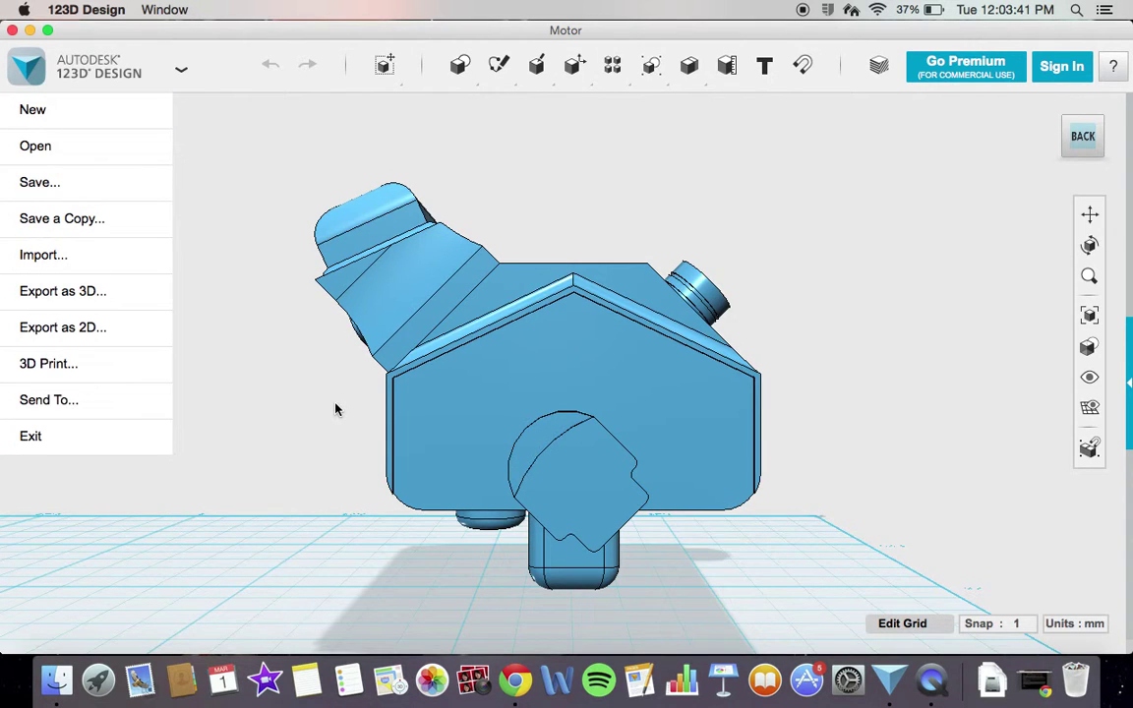
click(335, 409)
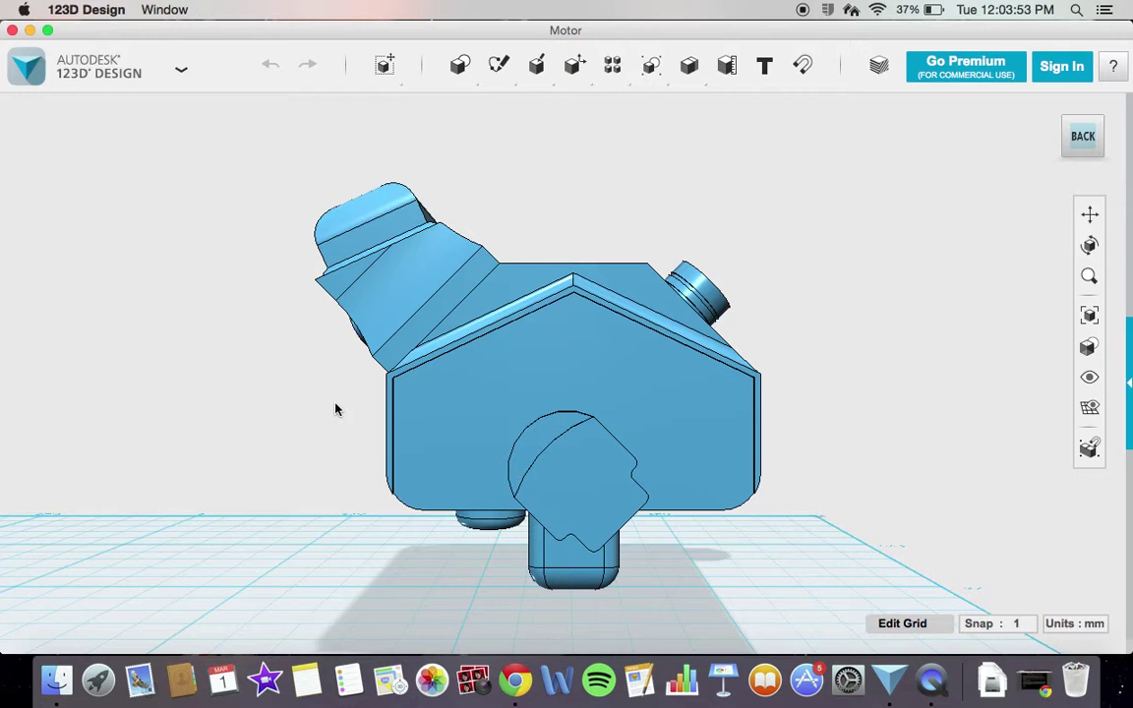
right_drag(880, 523, 811, 548)
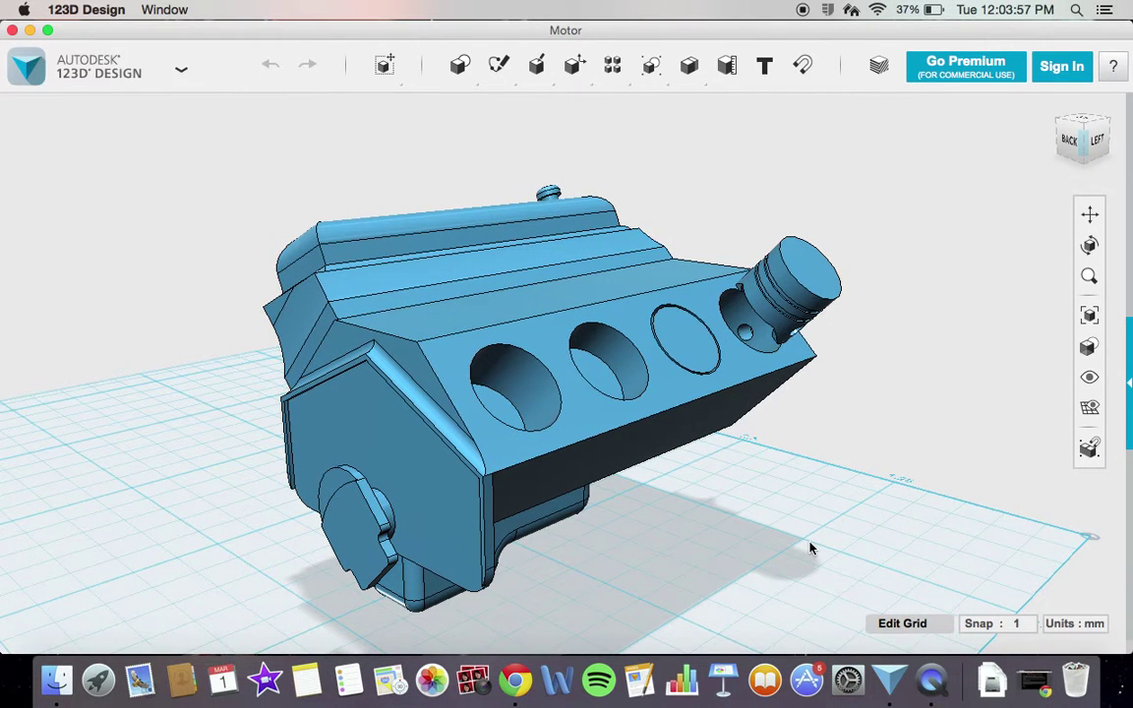
right_drag(829, 450, 798, 445)
click(1083, 139)
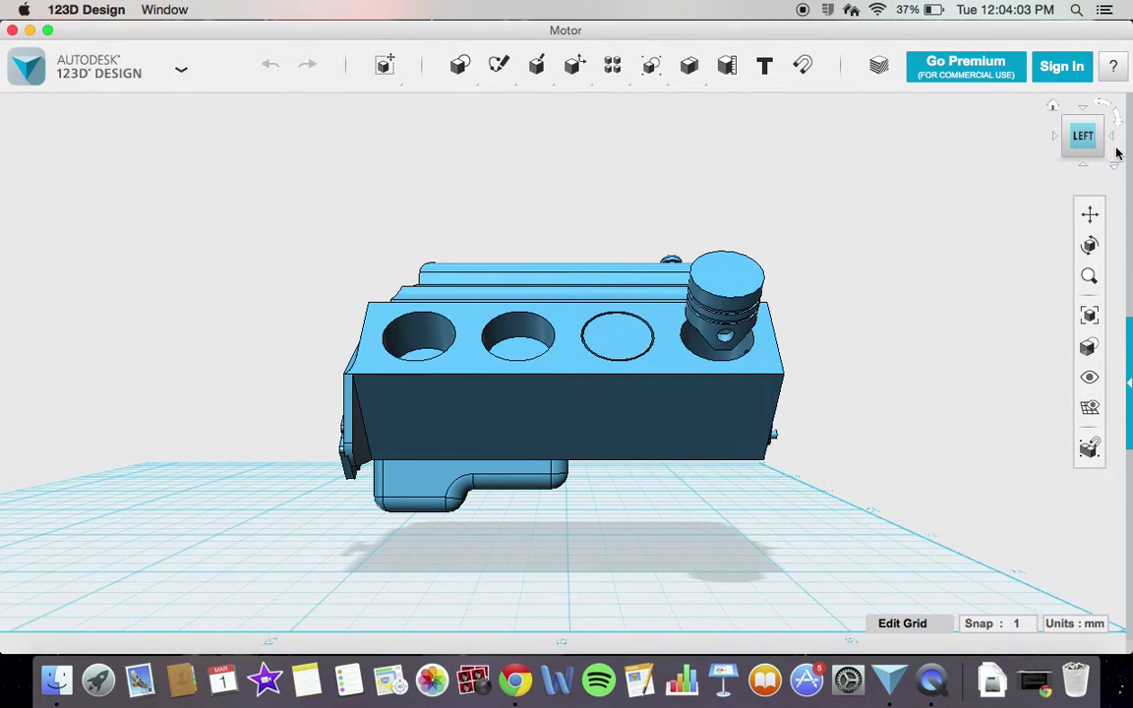
click(1115, 143)
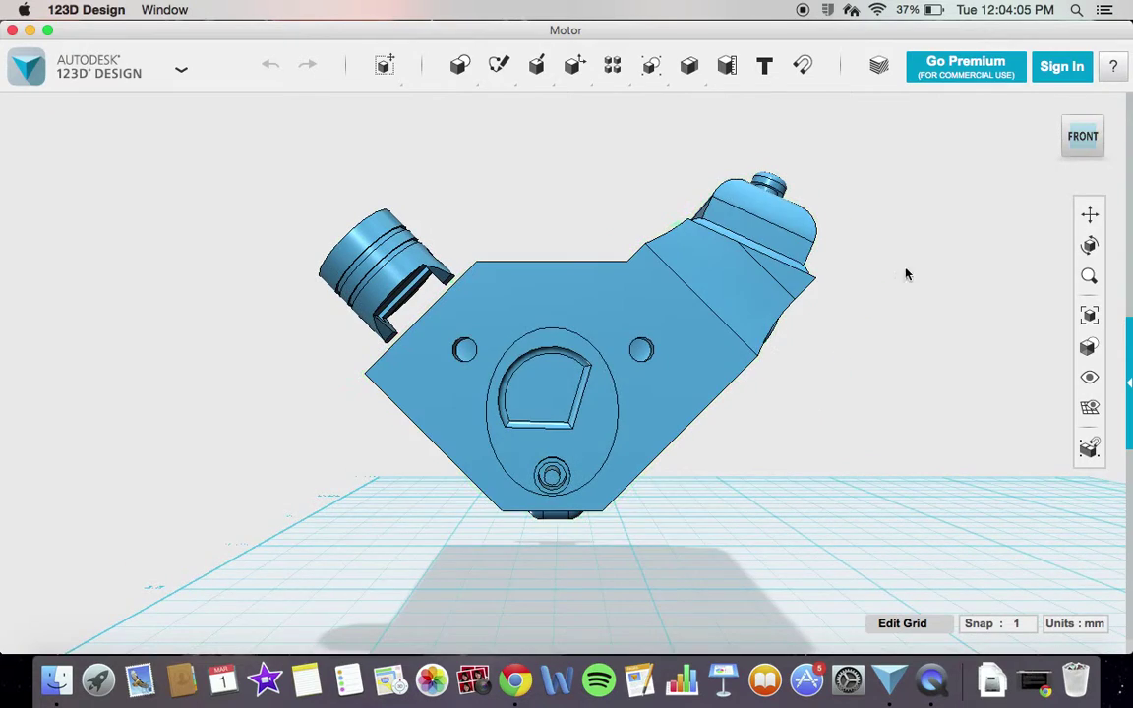
click(1112, 143)
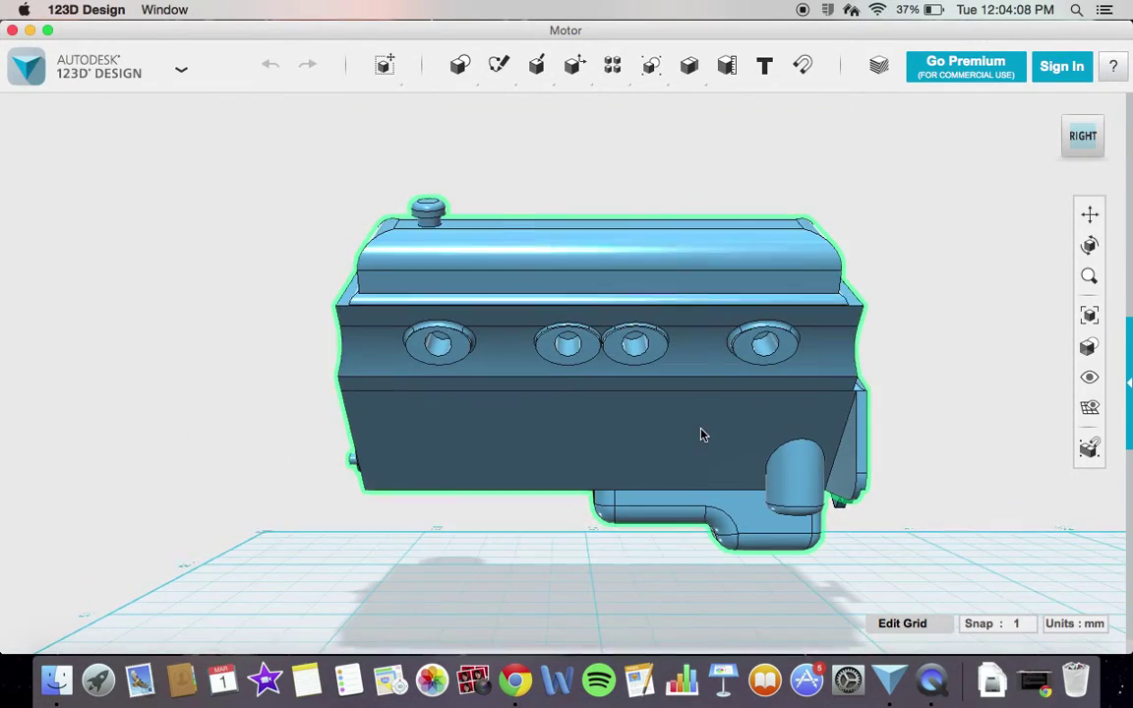
right_drag(374, 412, 659, 449)
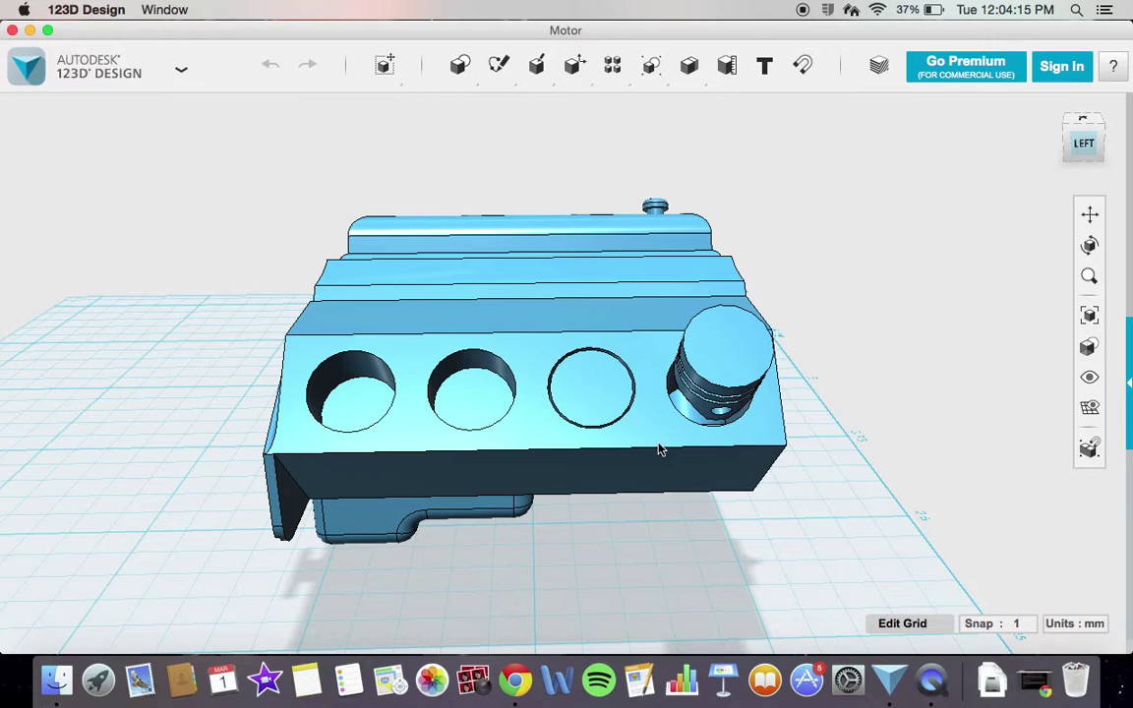
right_drag(752, 468, 642, 435)
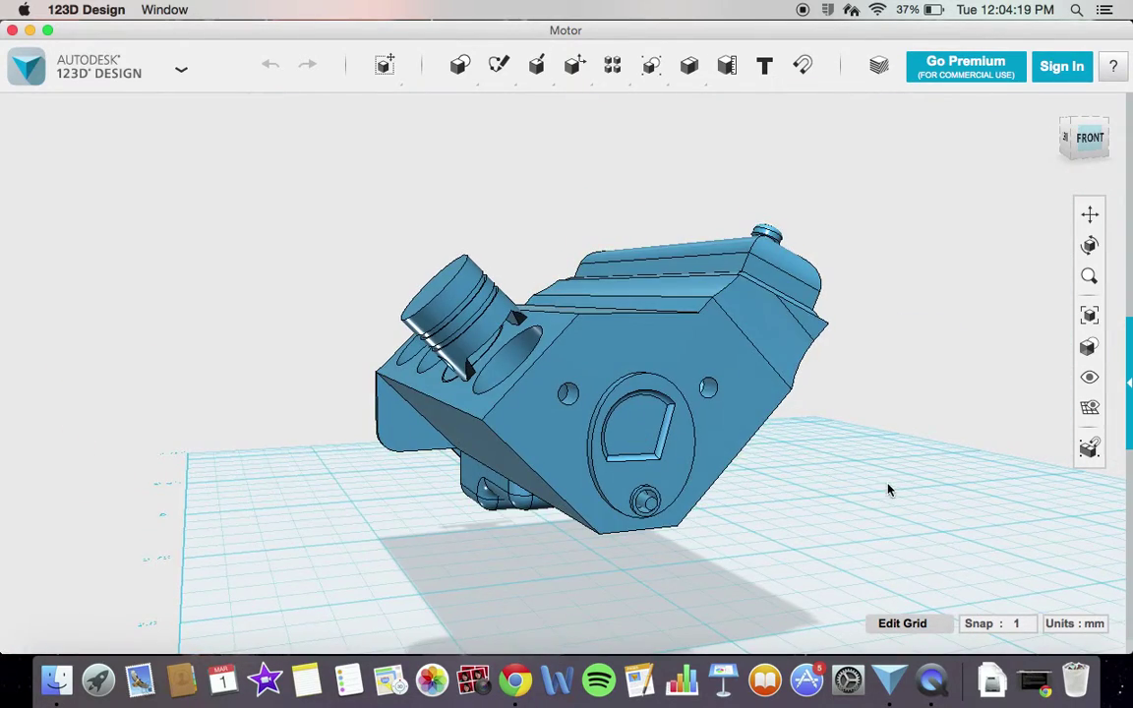
right_drag(873, 480, 779, 474)
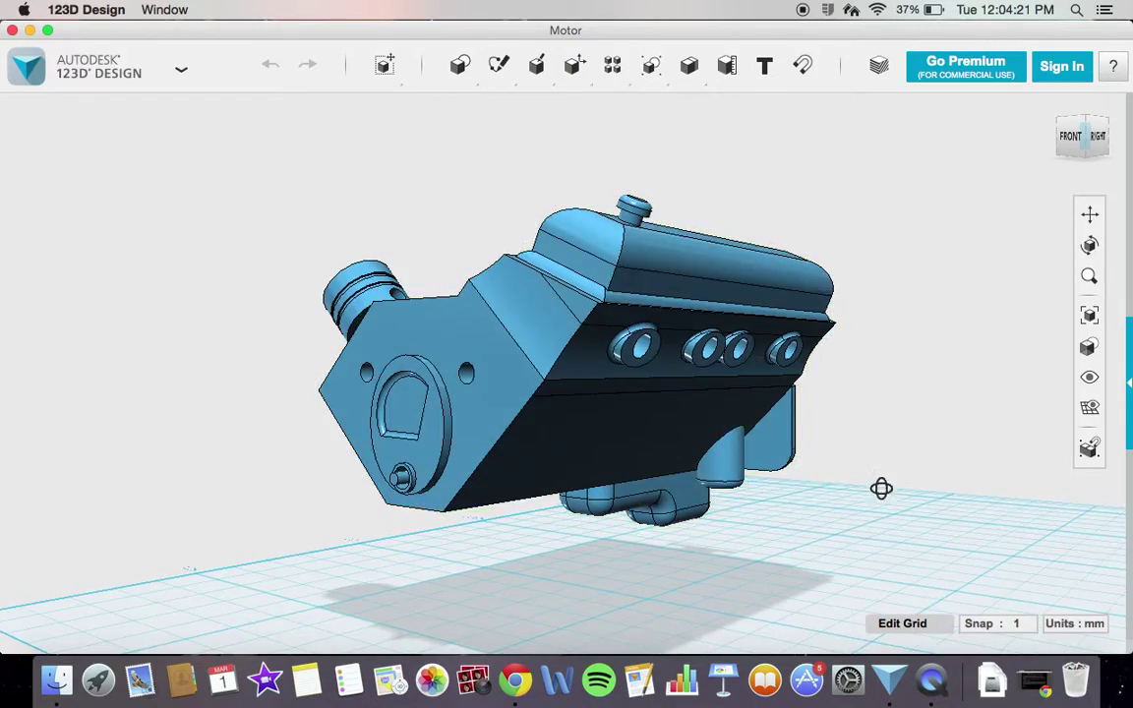
right_drag(882, 487, 539, 518)
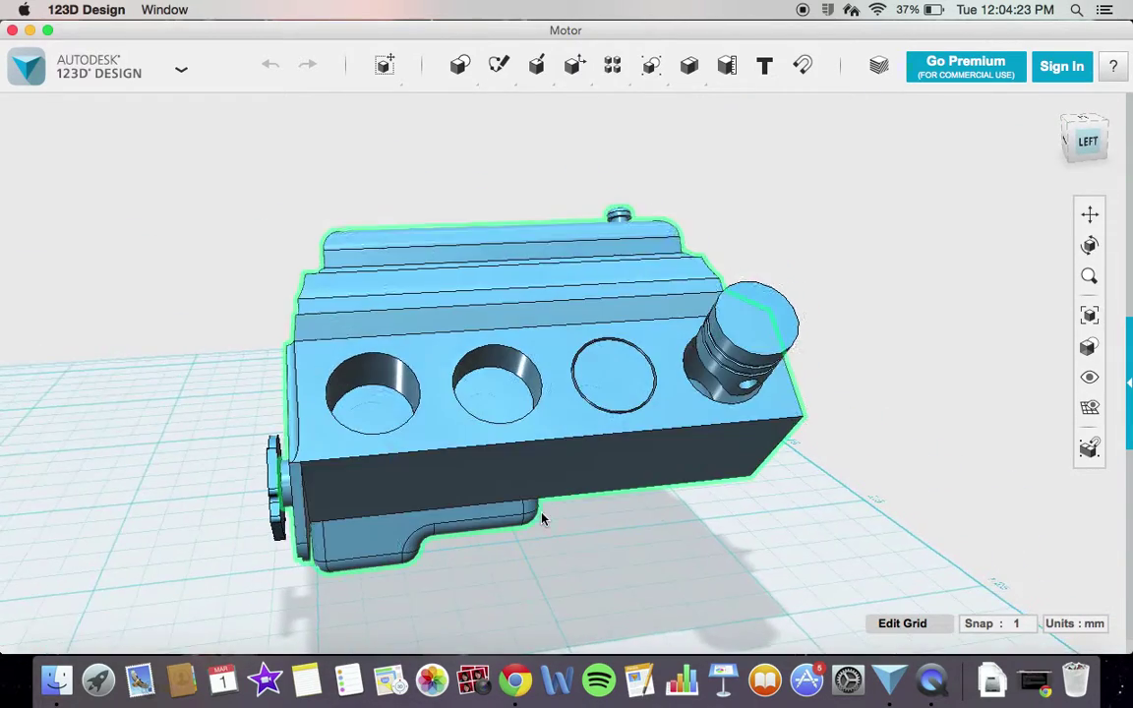
right_drag(635, 531, 682, 516)
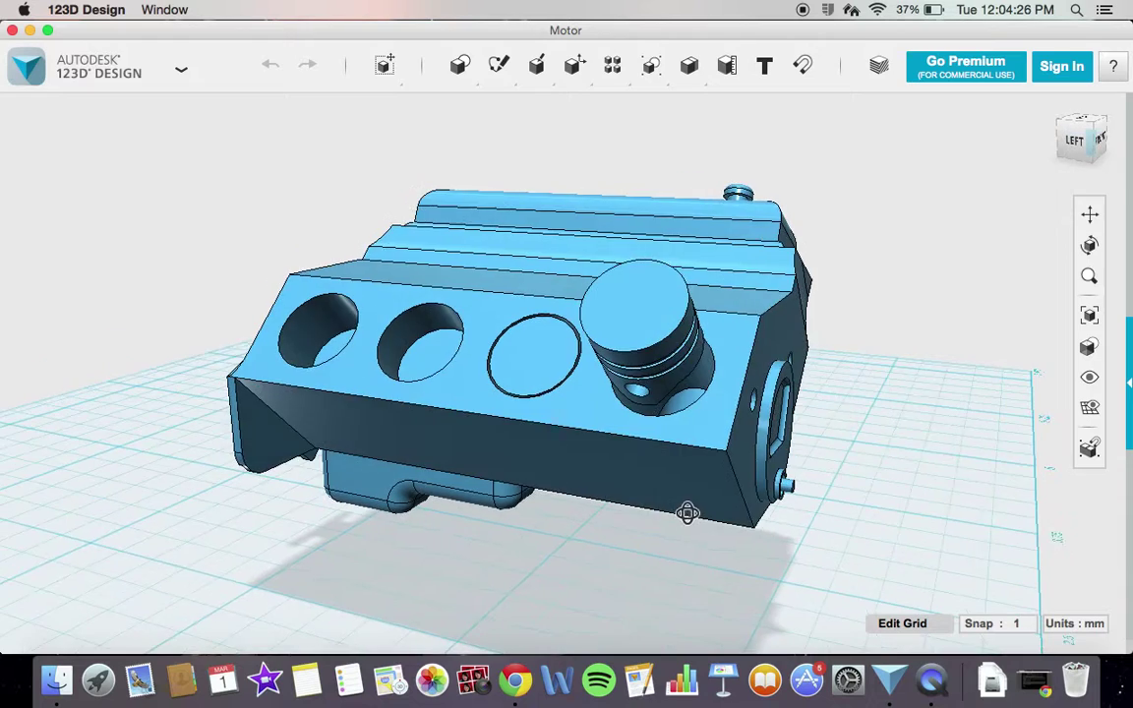
click(1076, 141)
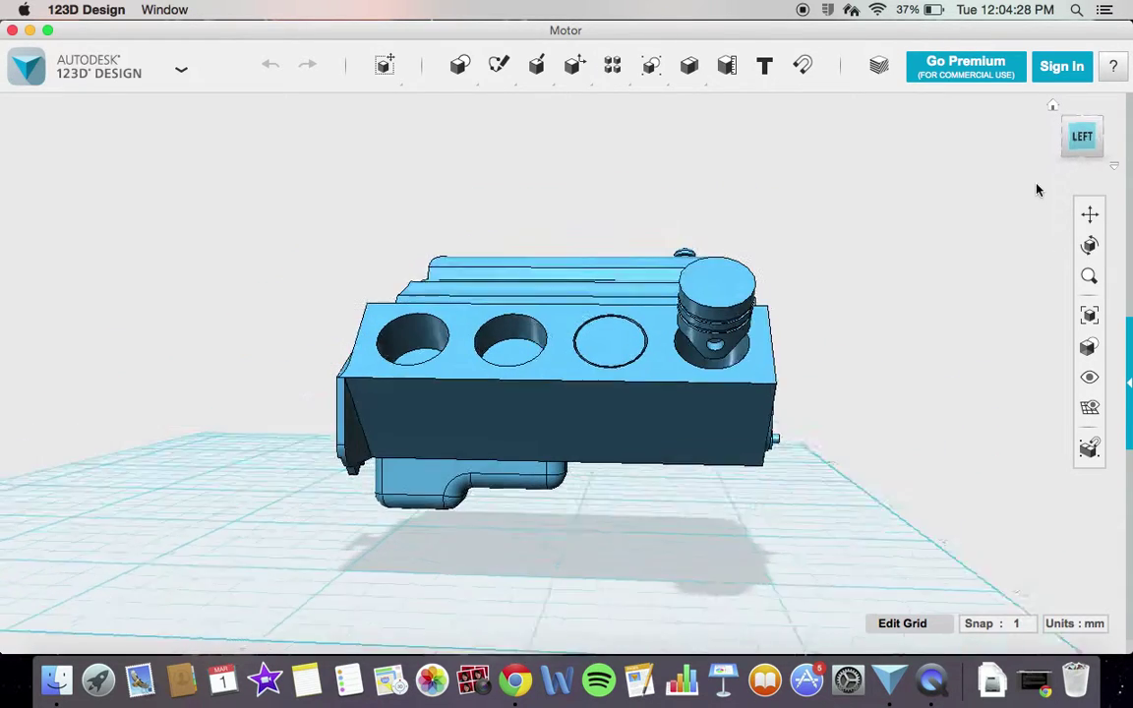
click(1115, 143)
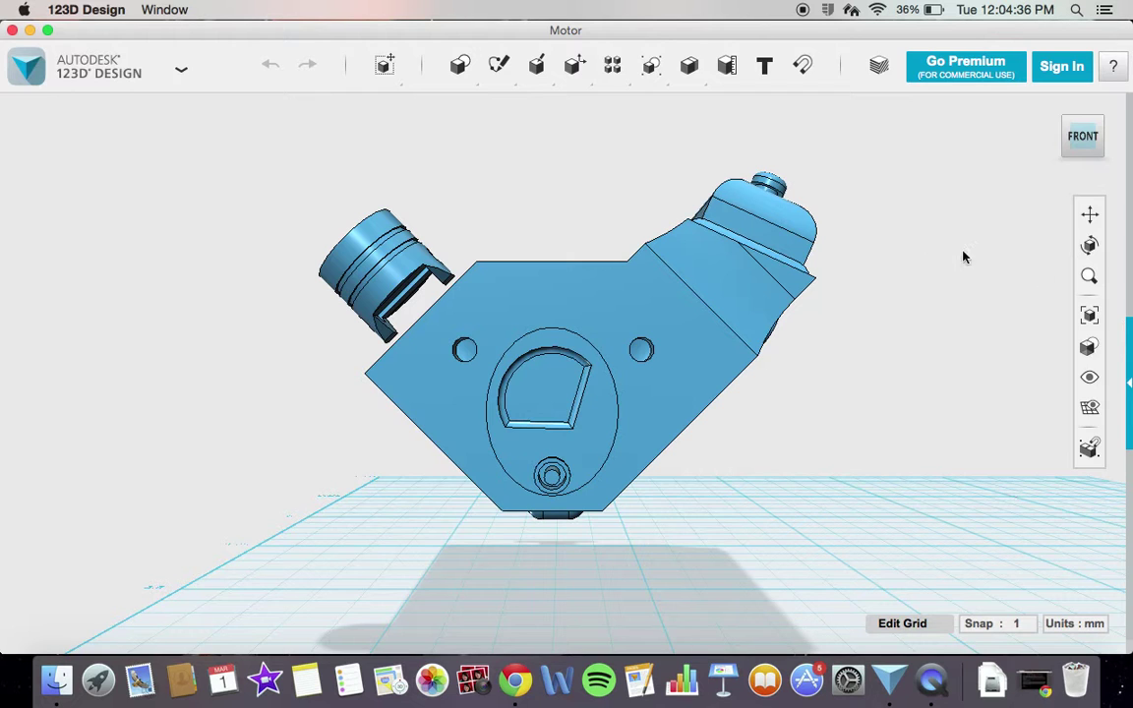
right_drag(940, 242, 896, 284)
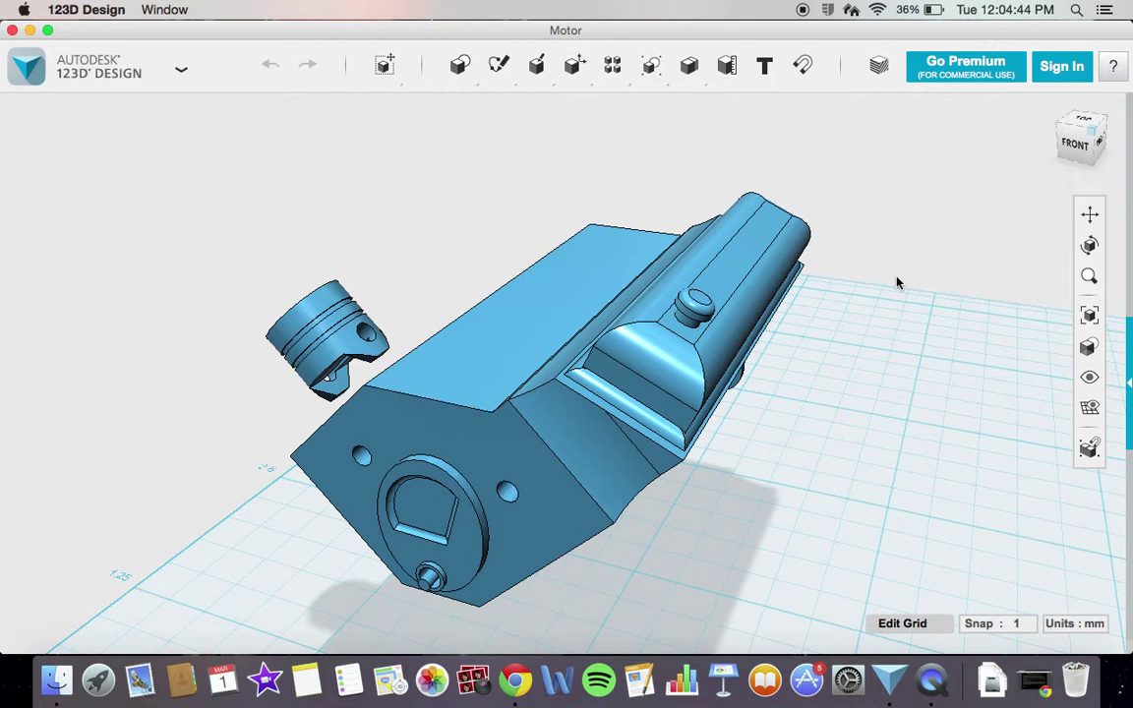
right_drag(738, 418, 890, 397)
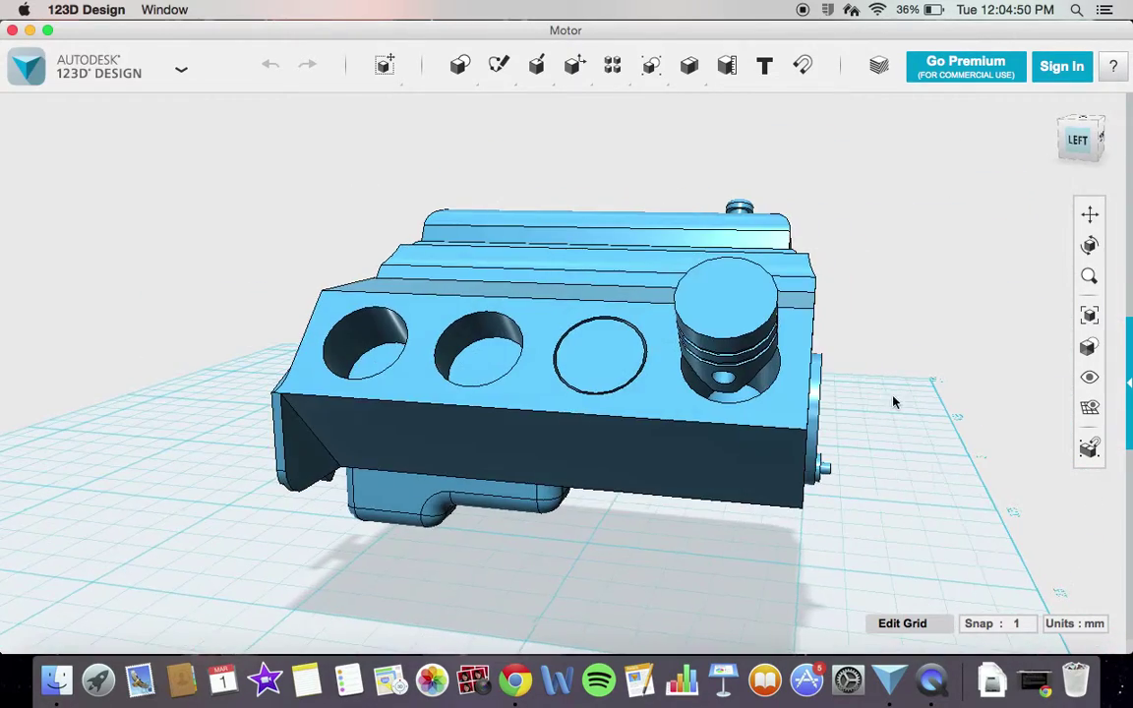
right_drag(590, 565, 668, 573)
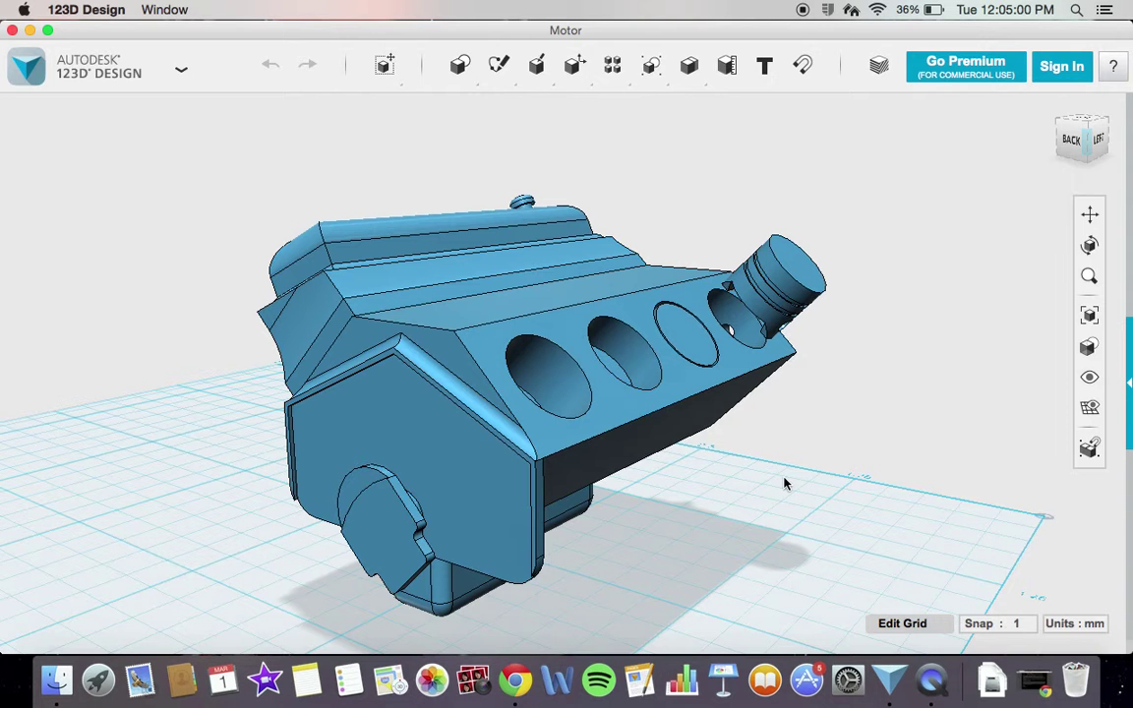
right_drag(787, 482, 732, 524)
click(481, 361)
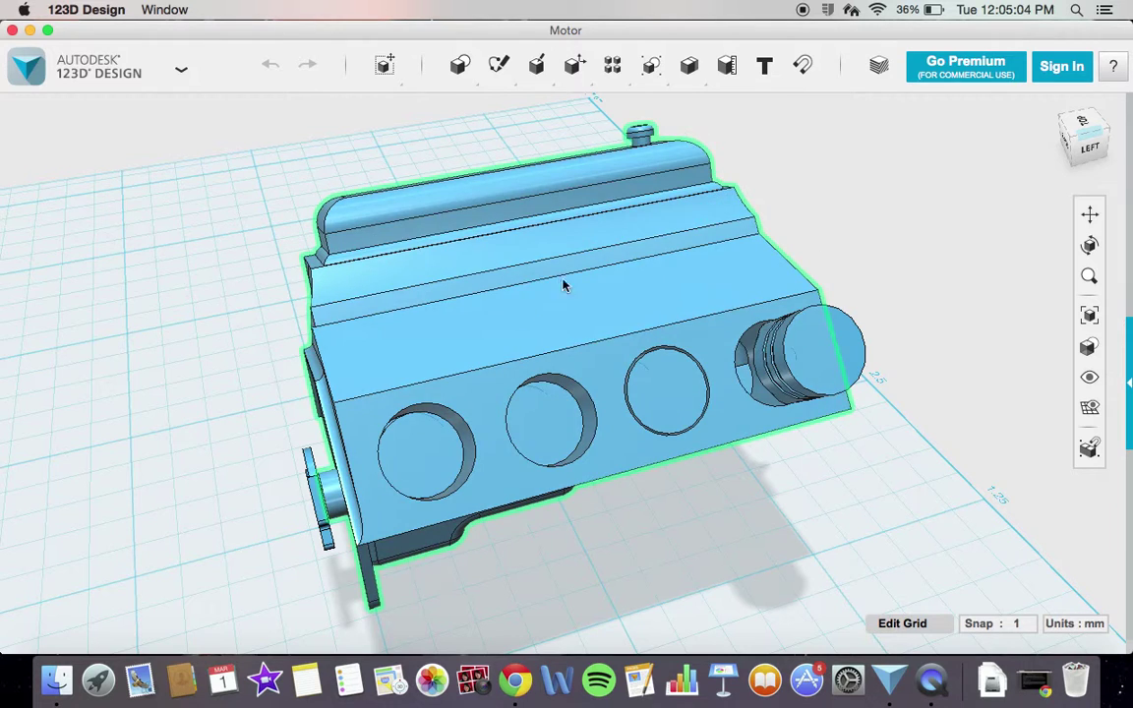
click(948, 644)
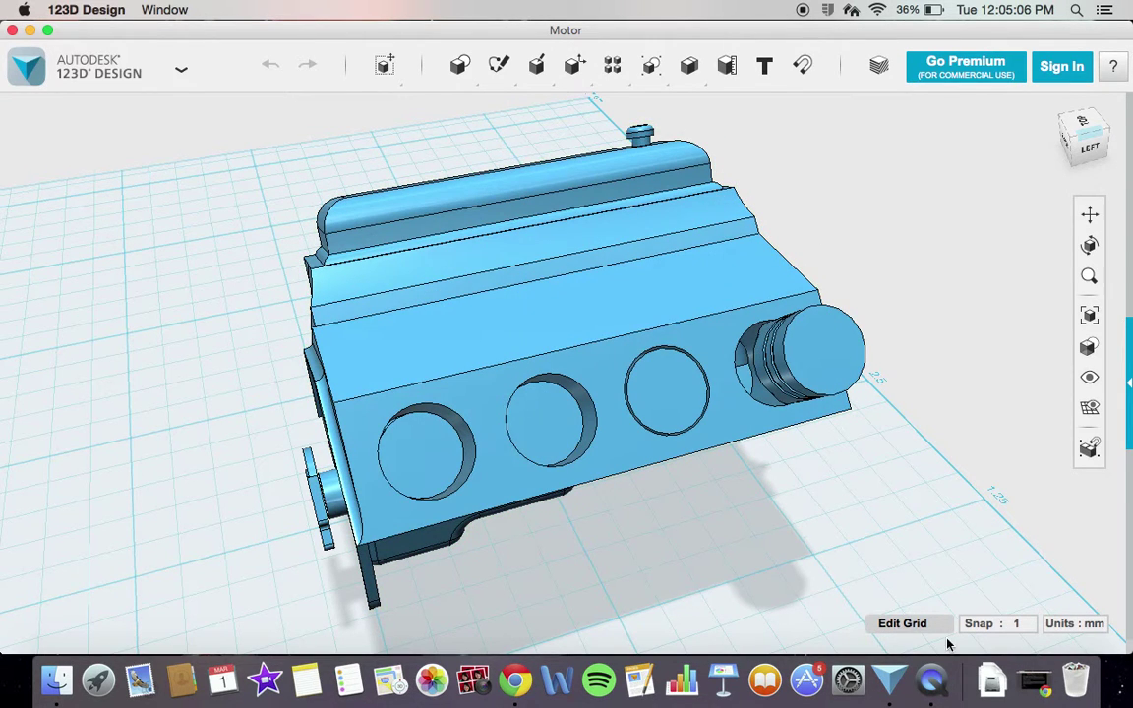
right_drag(934, 539, 872, 539)
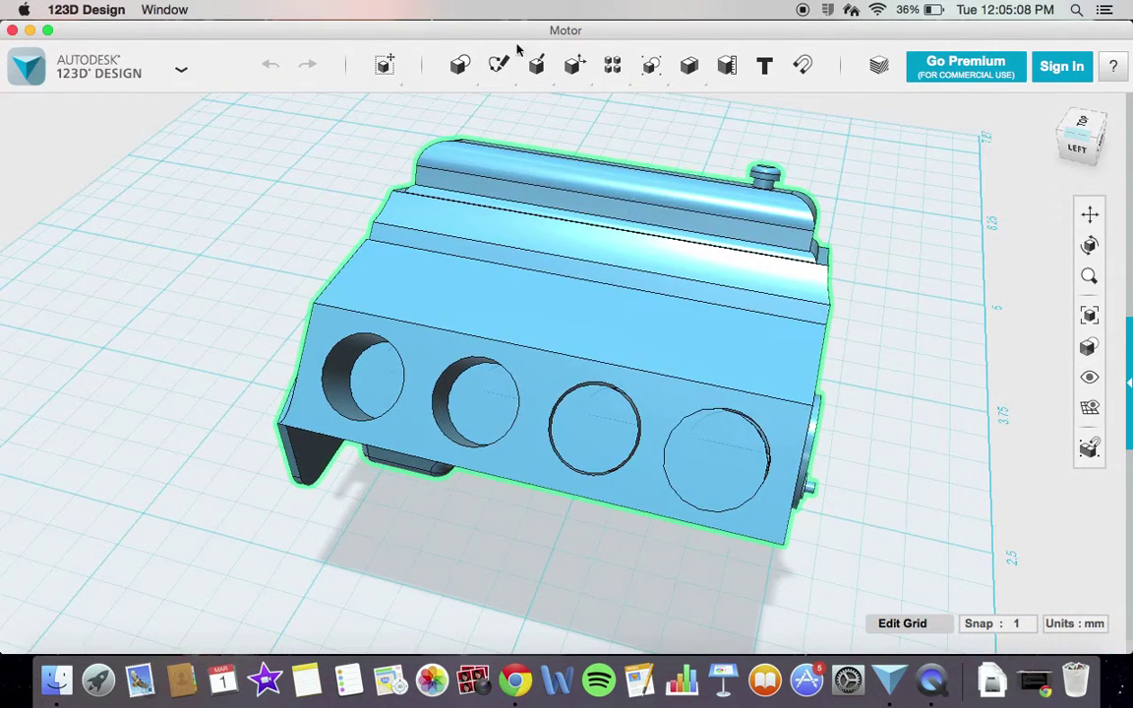
mouse_move(537, 74)
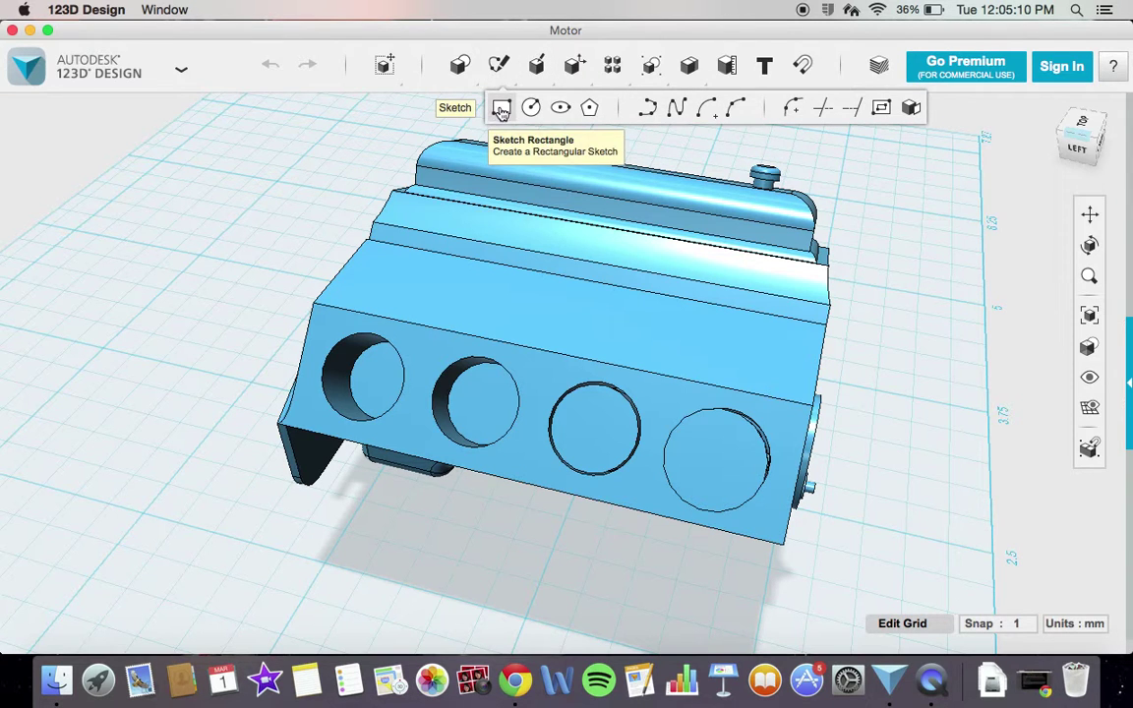
click(501, 108)
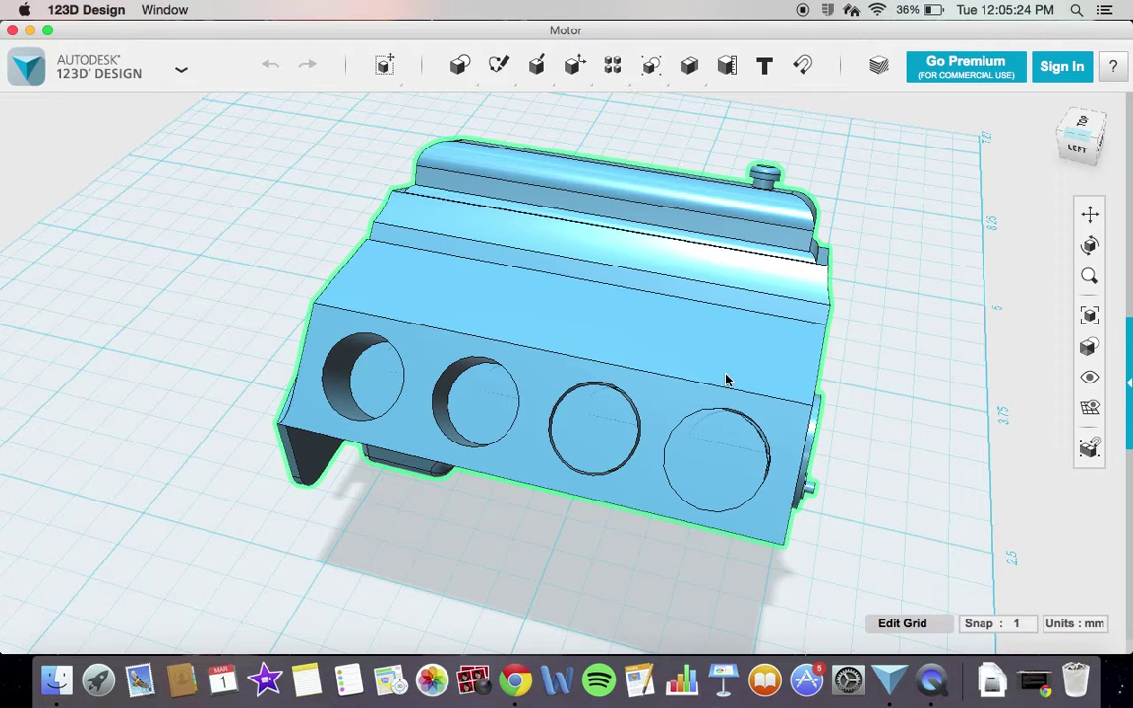
click(872, 481)
right_drag(872, 481, 818, 444)
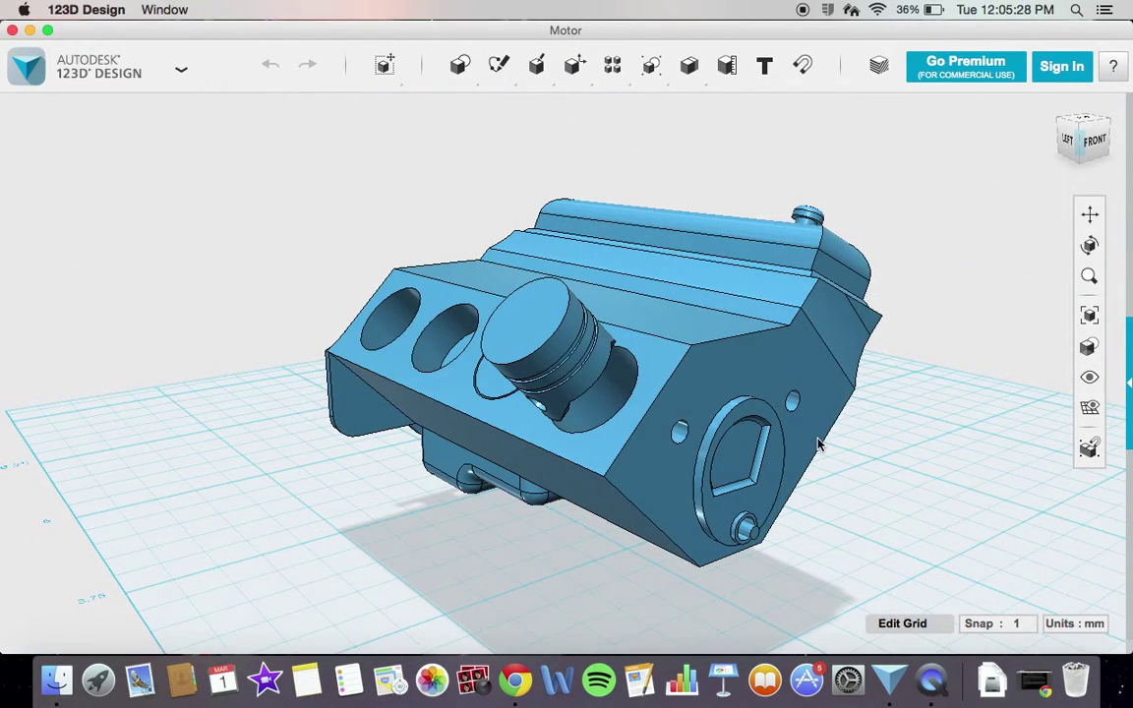
click(757, 537)
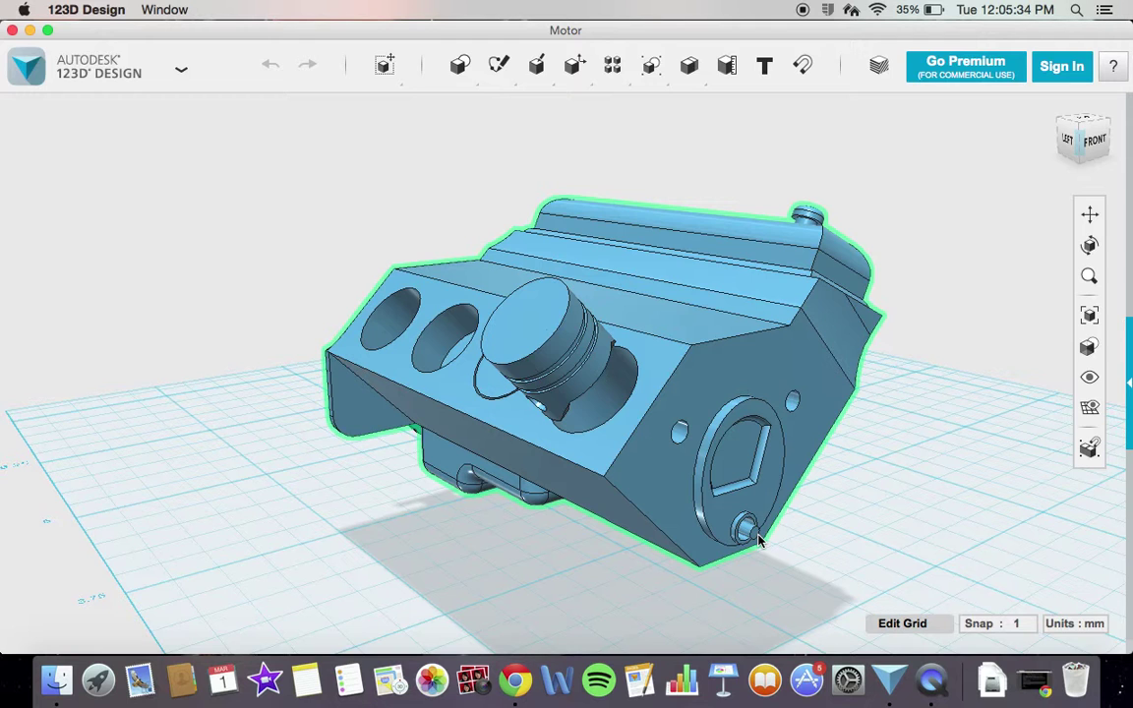
click(834, 466)
right_drag(875, 451, 800, 452)
right_drag(837, 388, 727, 361)
right_drag(628, 474, 575, 379)
click(575, 378)
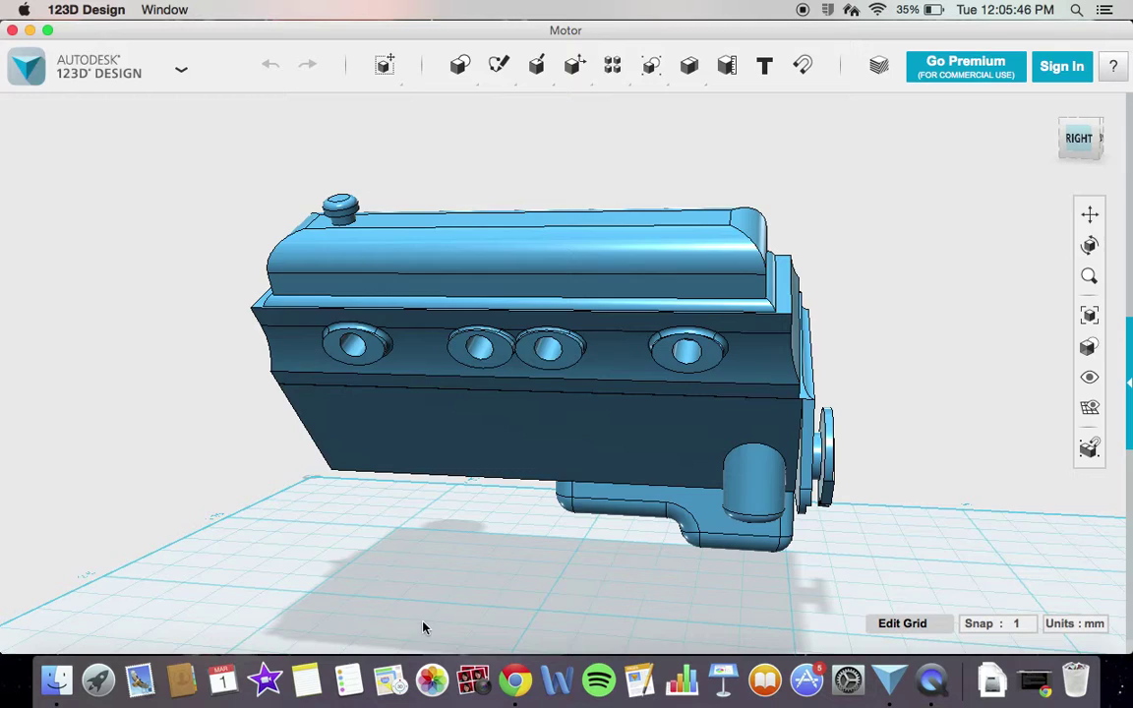
right_drag(424, 627, 504, 559)
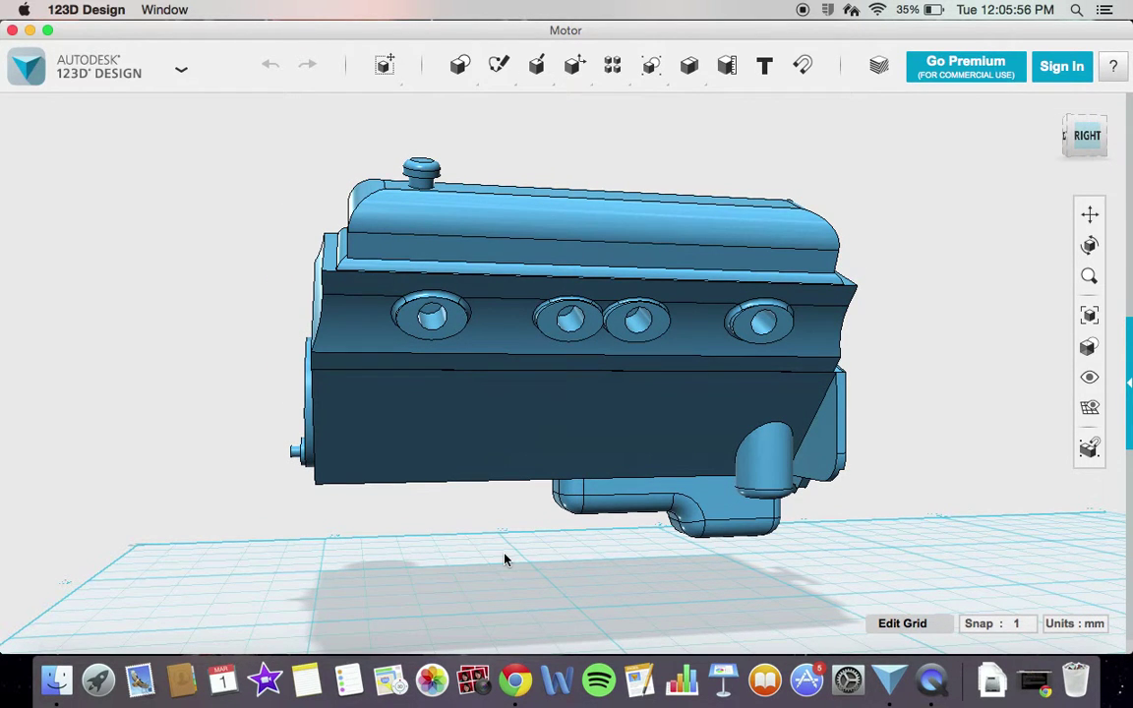
right_drag(328, 526, 607, 539)
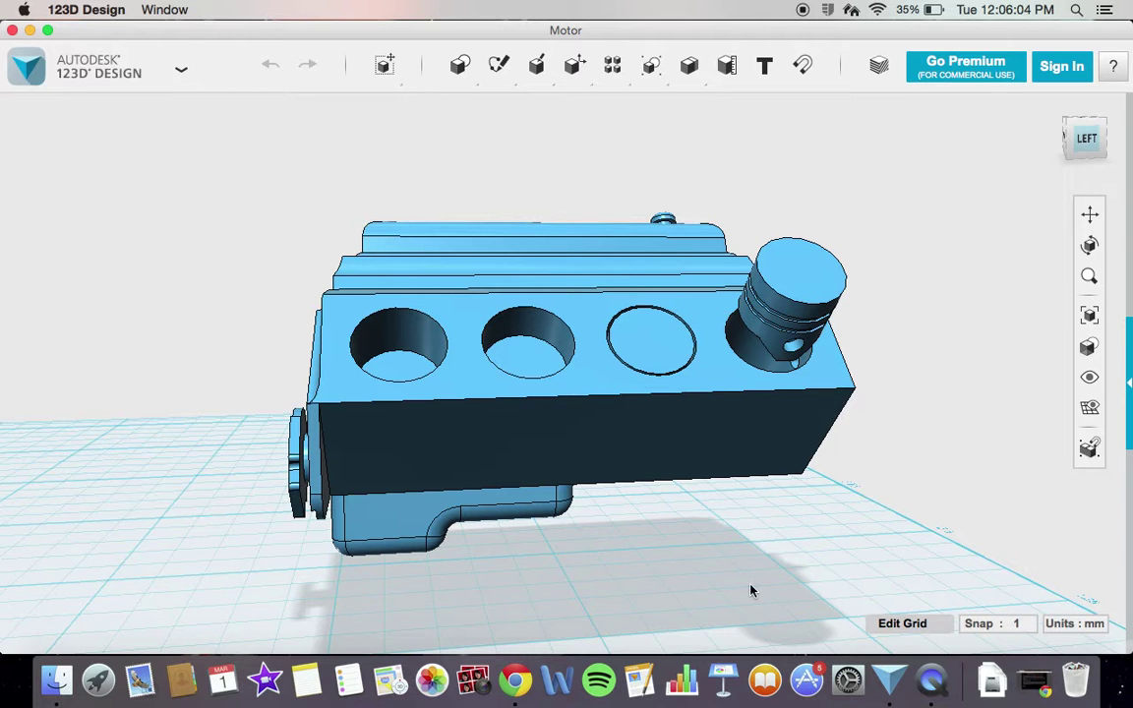
right_drag(816, 538, 741, 536)
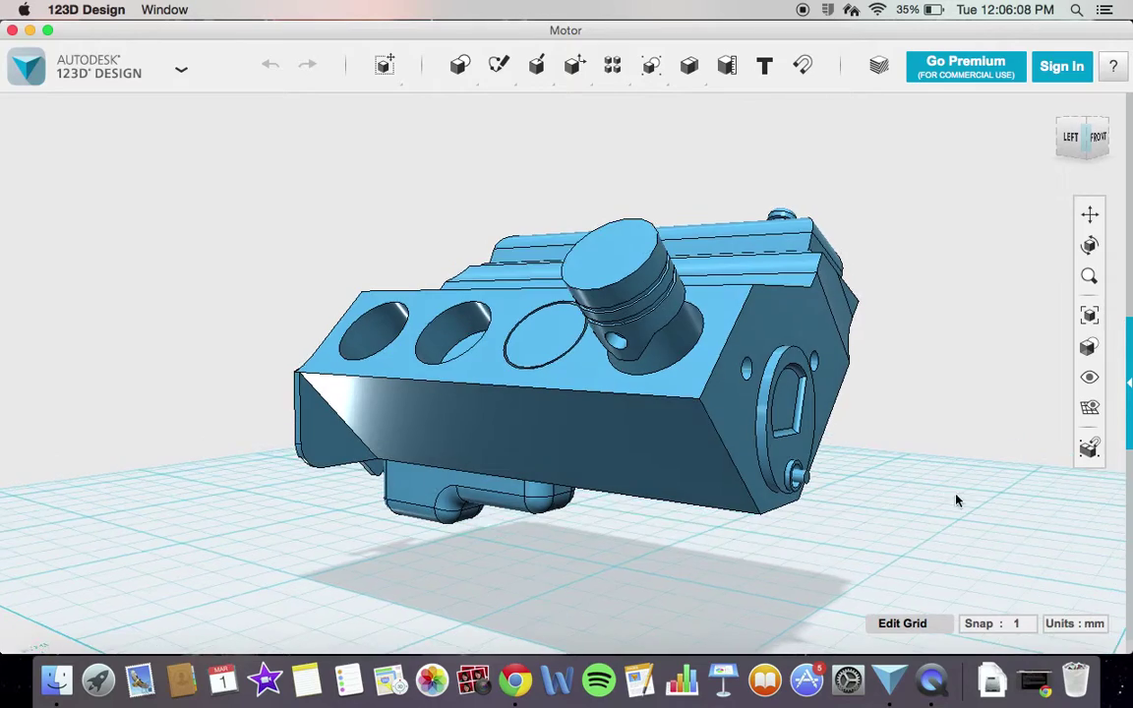